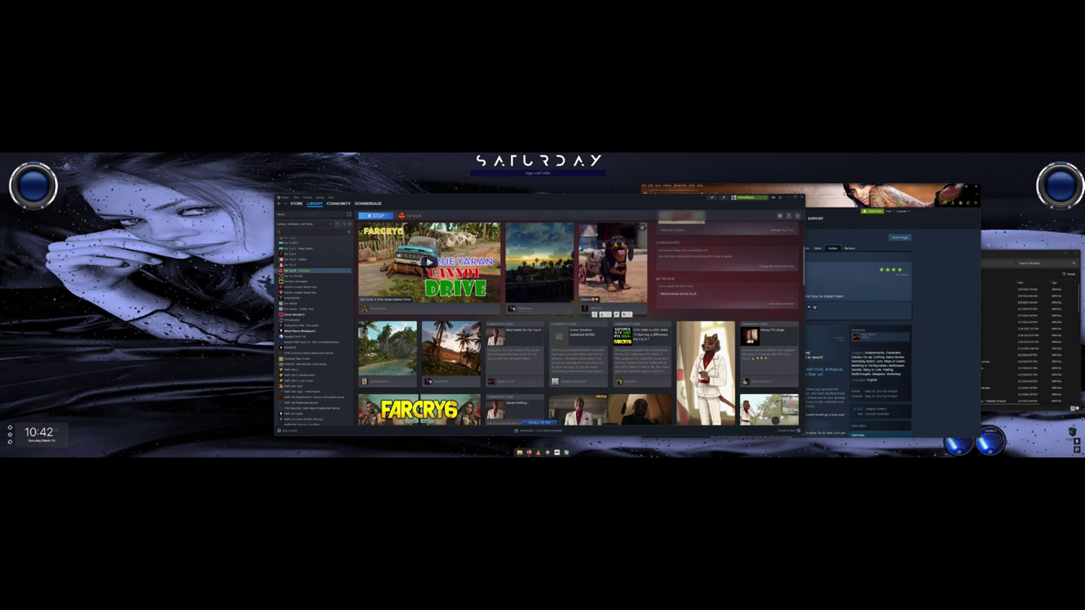
Step: Open the "Best Mods for Far Cry 6" guide from the Community Content section of the game's Steam library page
mouse_move(339, 204)
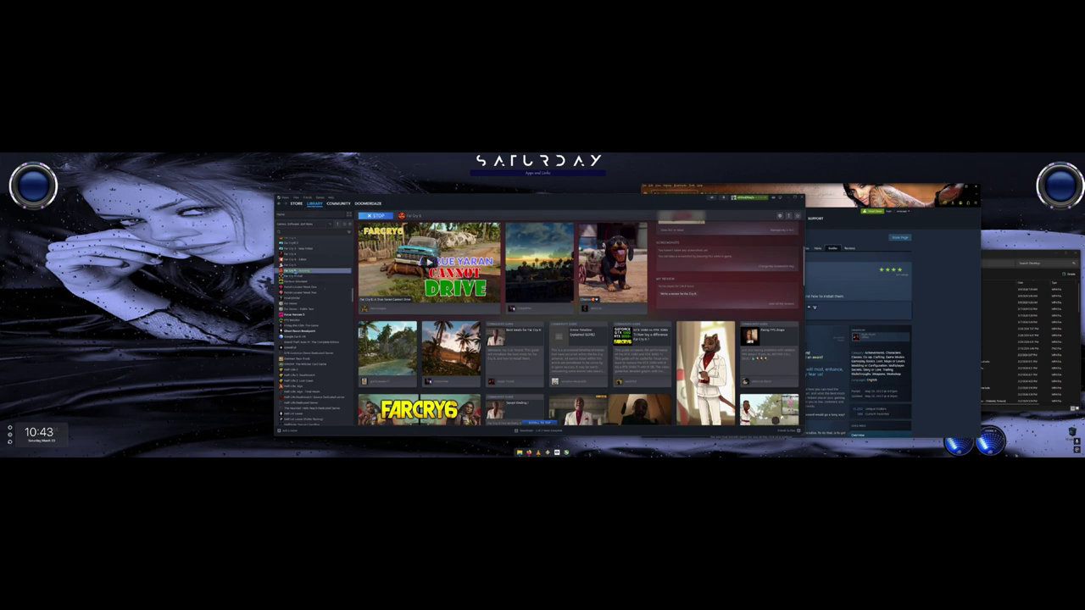
scroll(495, 336, up, 5)
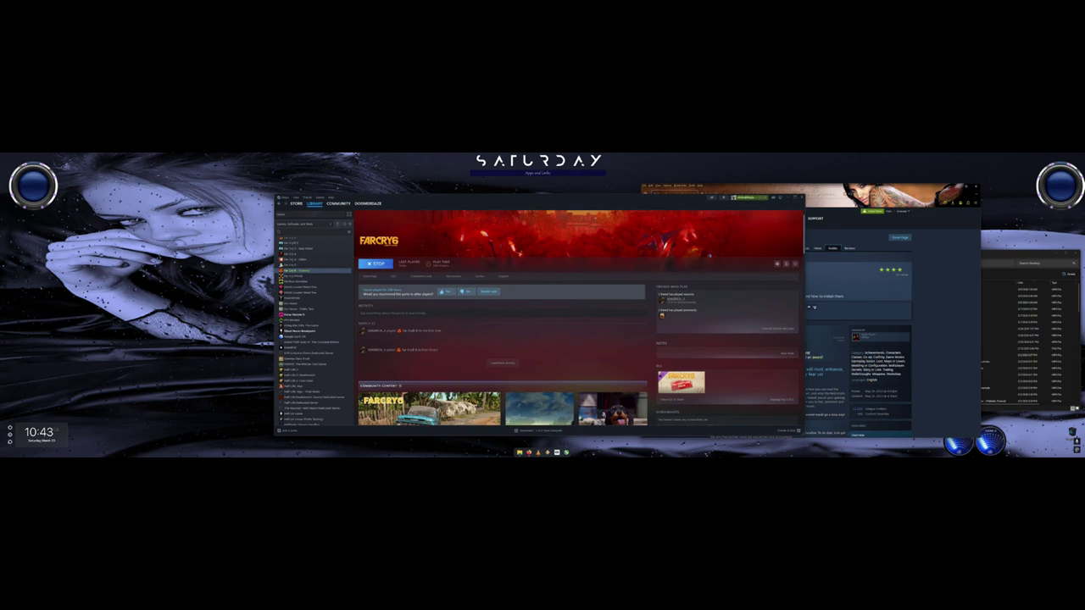
scroll(579, 319, up, 1)
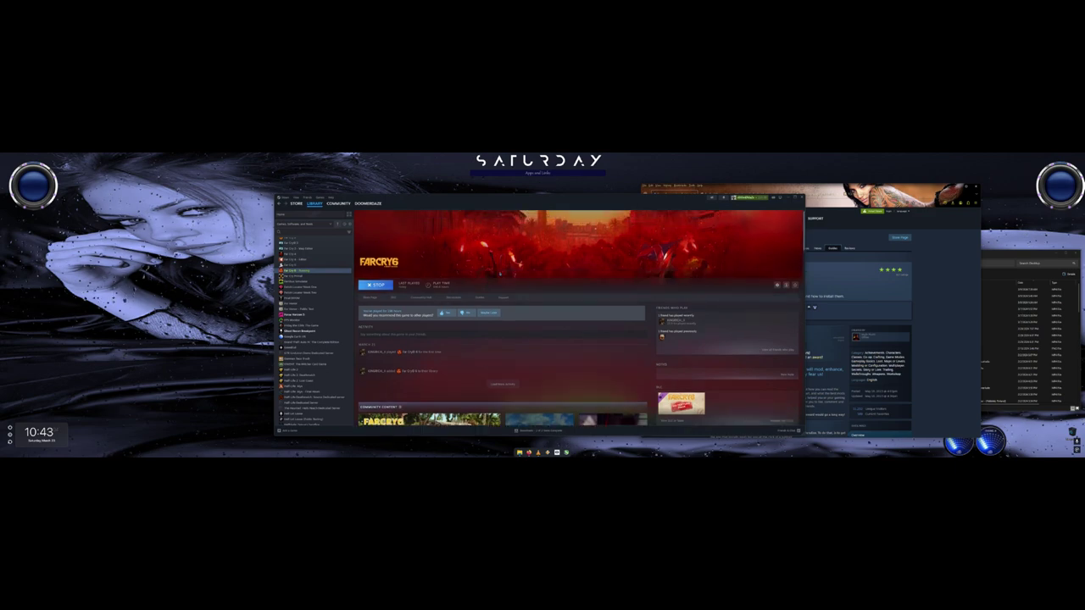
scroll(578, 318, down, 5)
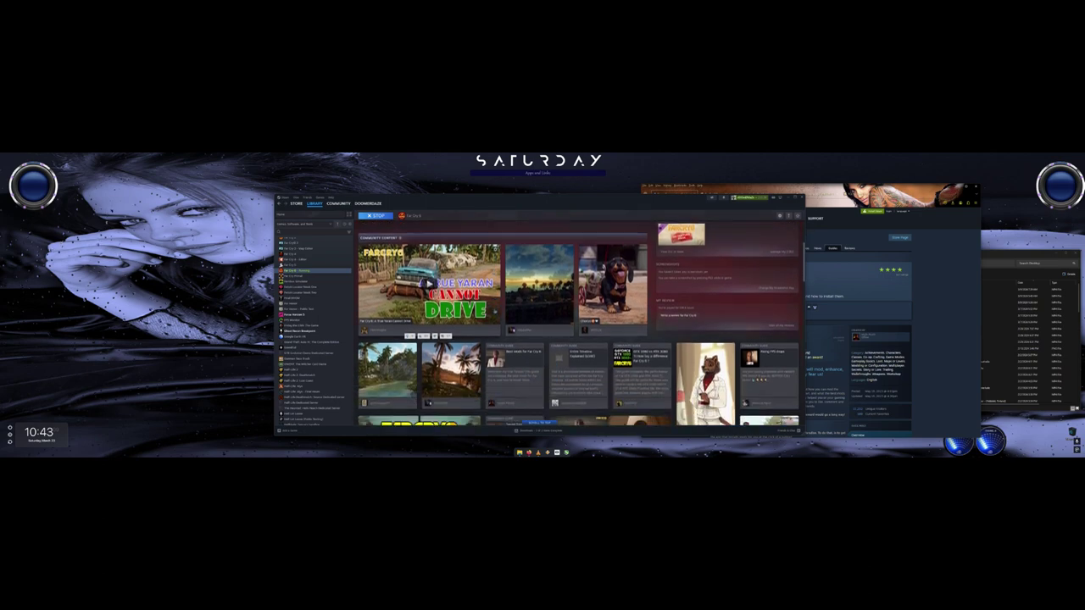
scroll(578, 319, down, 2)
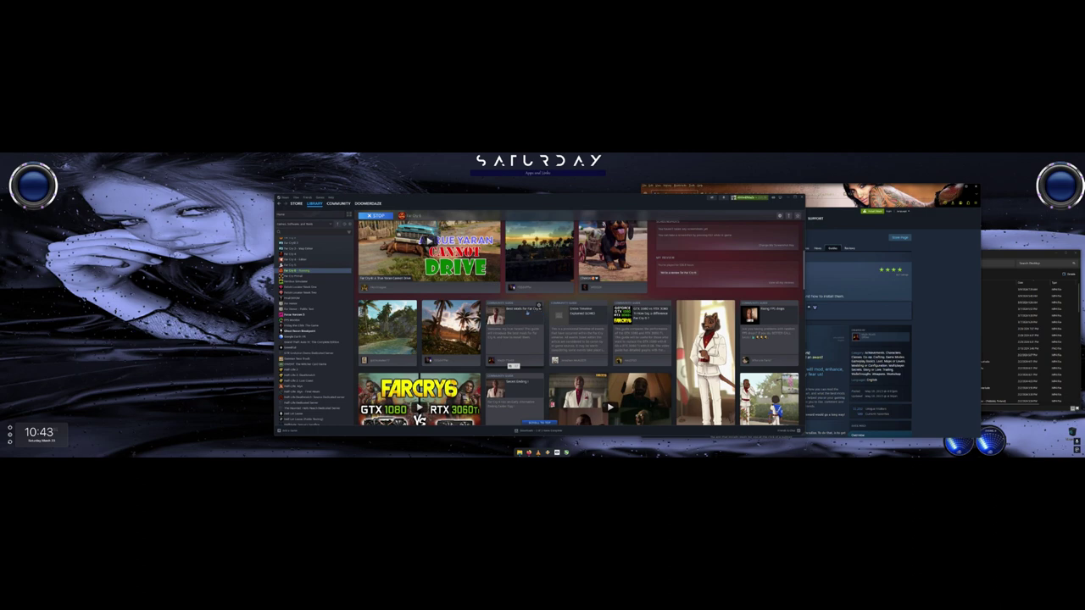
click(523, 331)
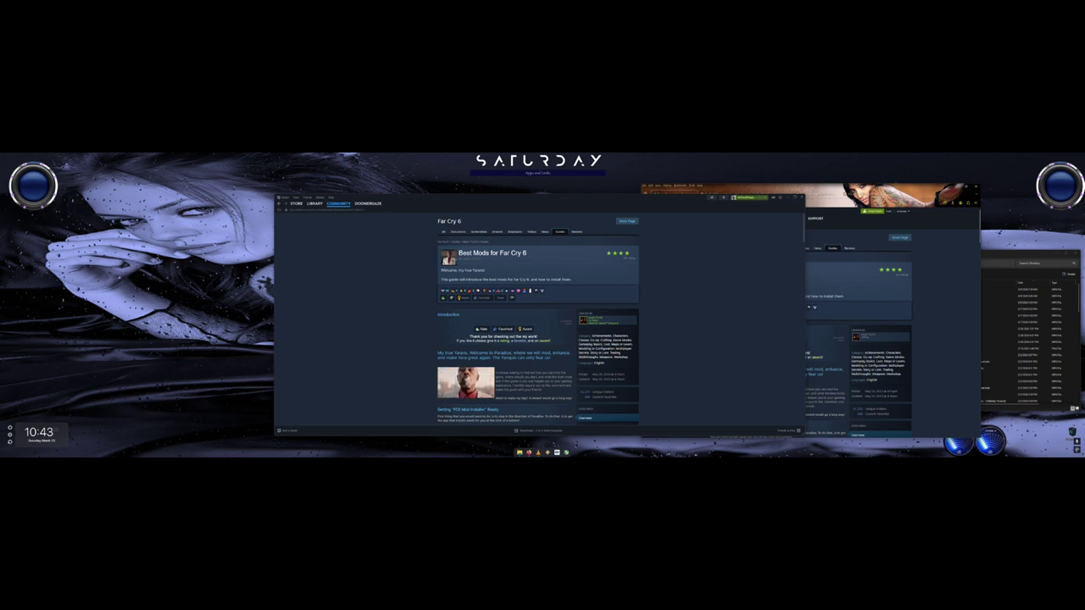
Step: Compare the browser's copy of the Far Cry 6 mods guide with the one in Steam, and minimize the Steam window
click(855, 254)
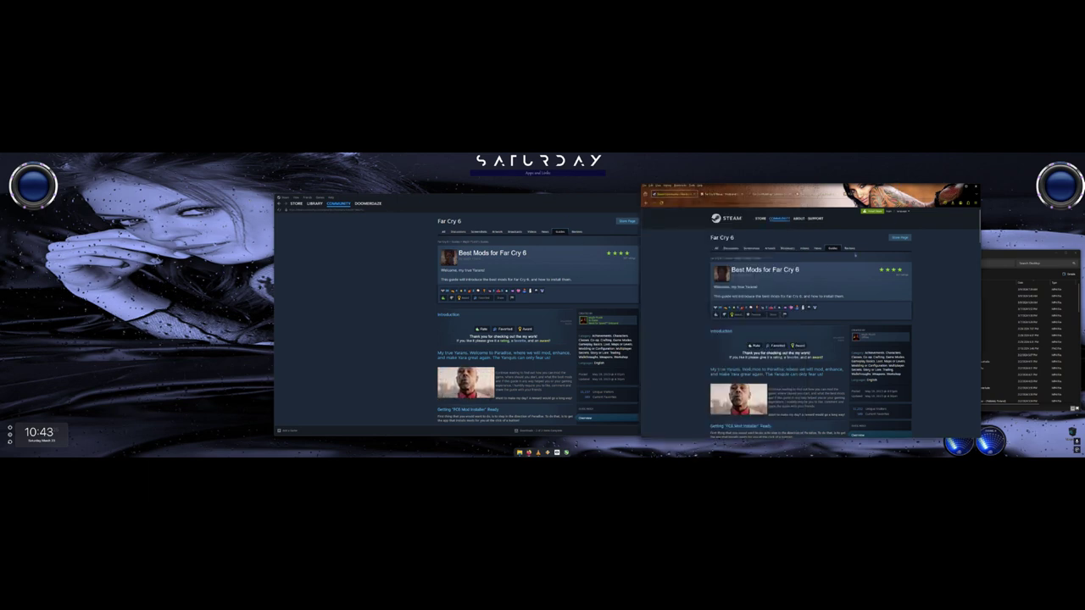
click(566, 206)
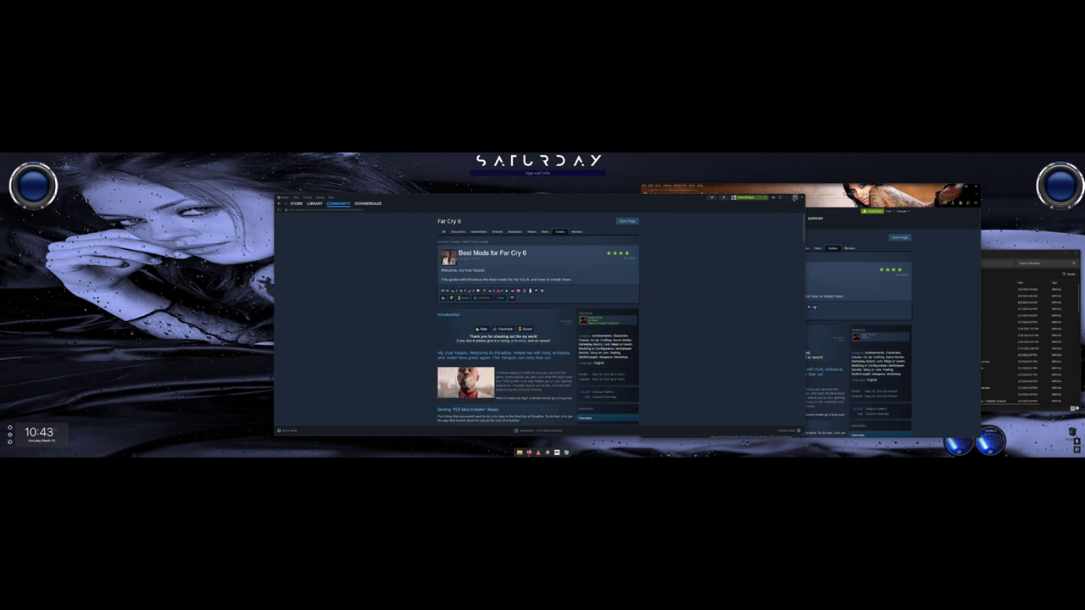
click(795, 198)
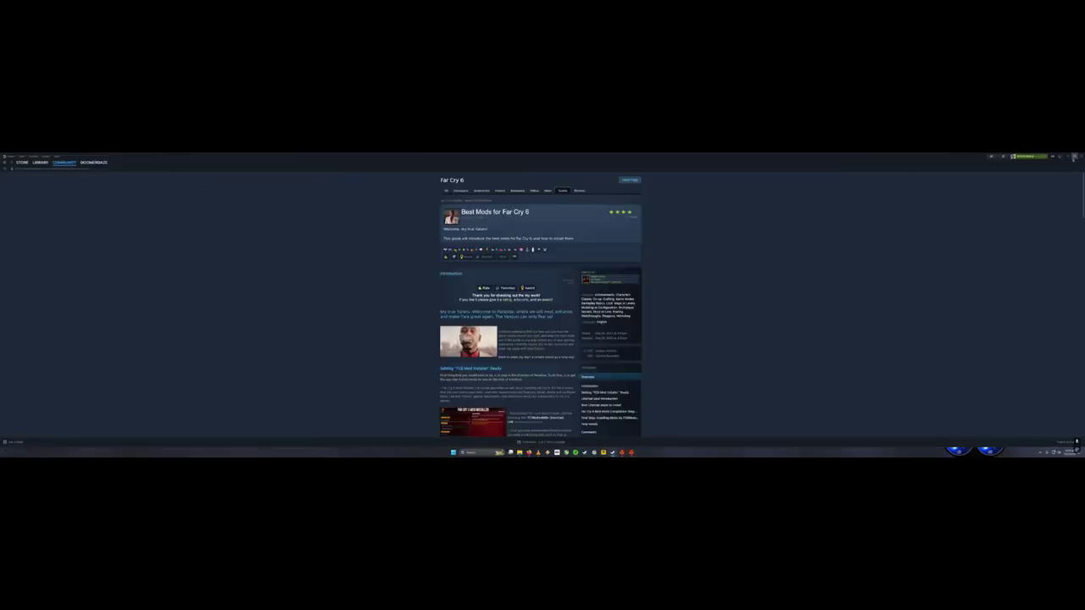
click(1067, 156)
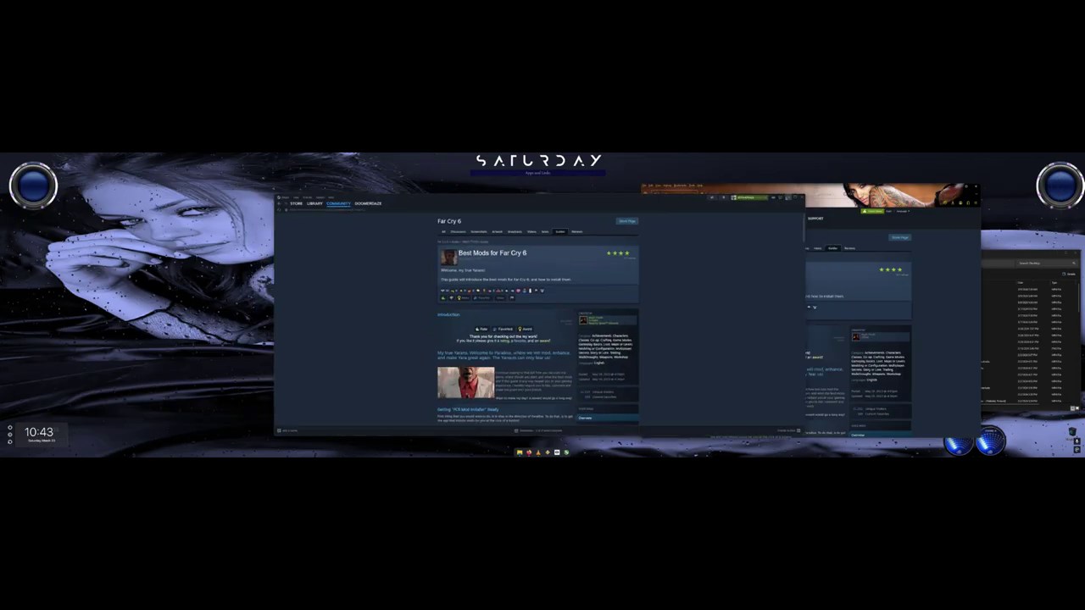
click(788, 197)
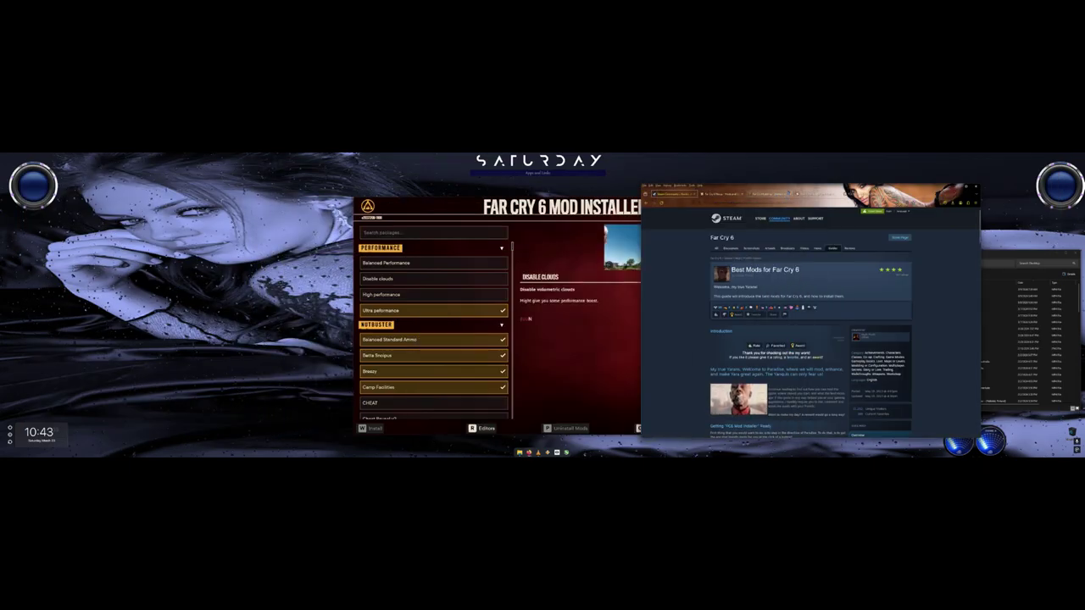
Step: Bring the Far Cry 6 Mod Installer to the front to view its package list, and minimize it
click(475, 211)
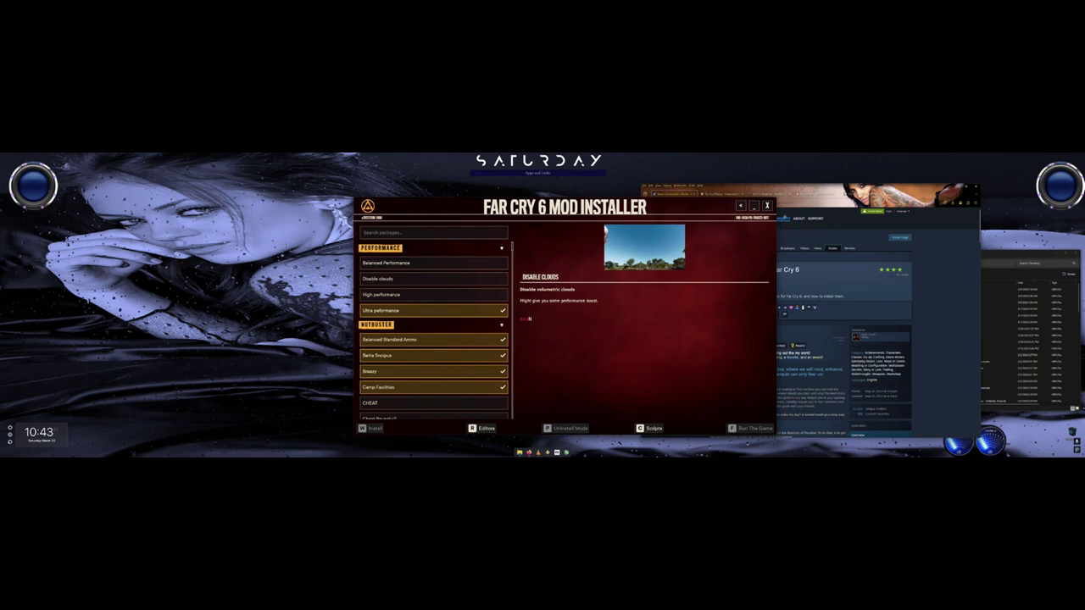
click(753, 206)
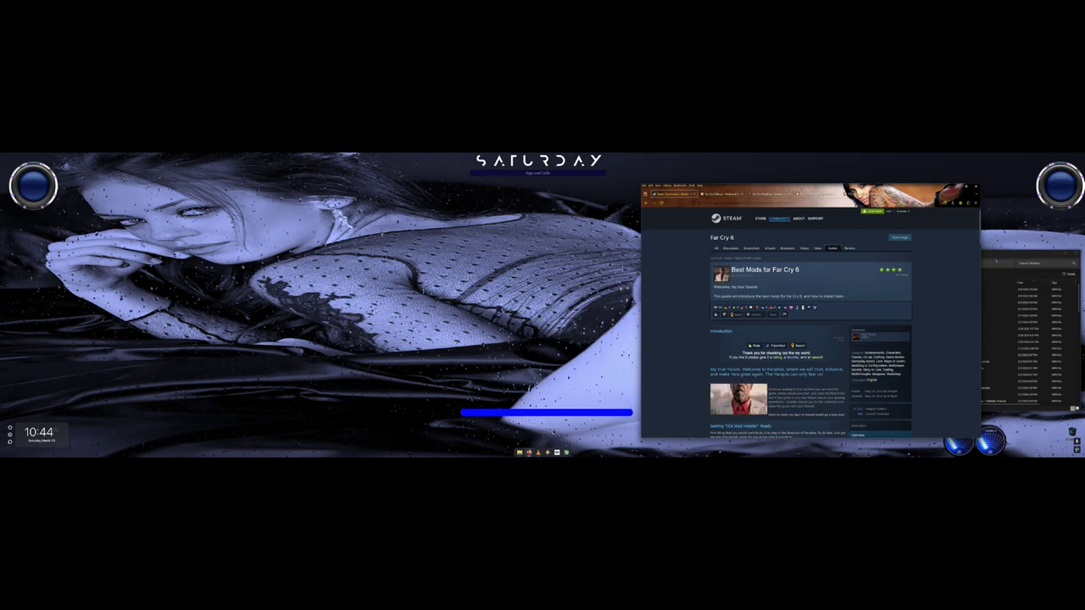
Step: Open a File Explorer window and show the contents of the Windows (C:) drive
key(super+e)
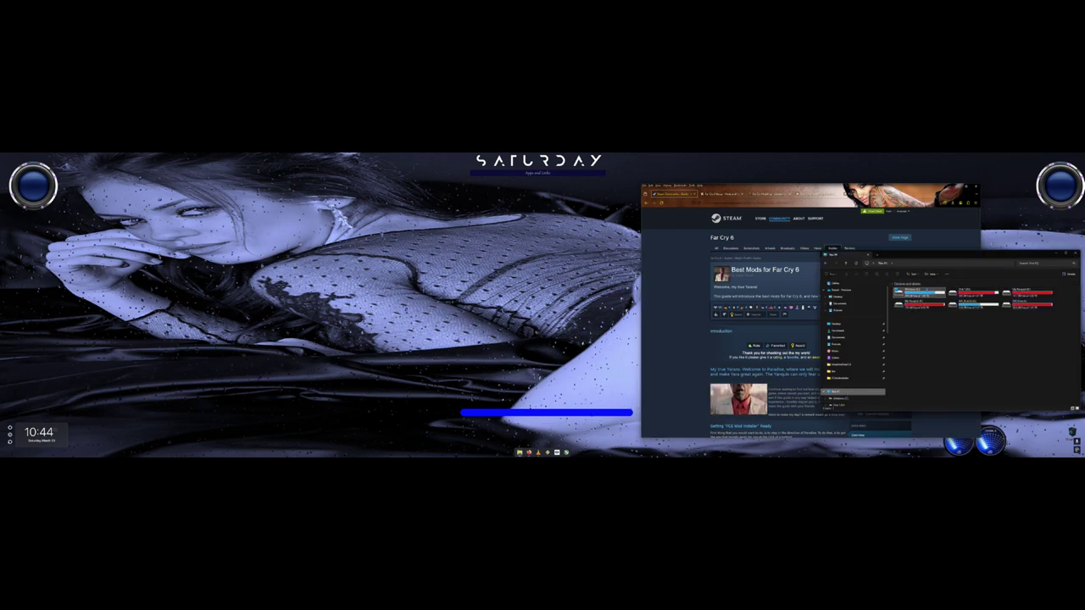
double_click(919, 292)
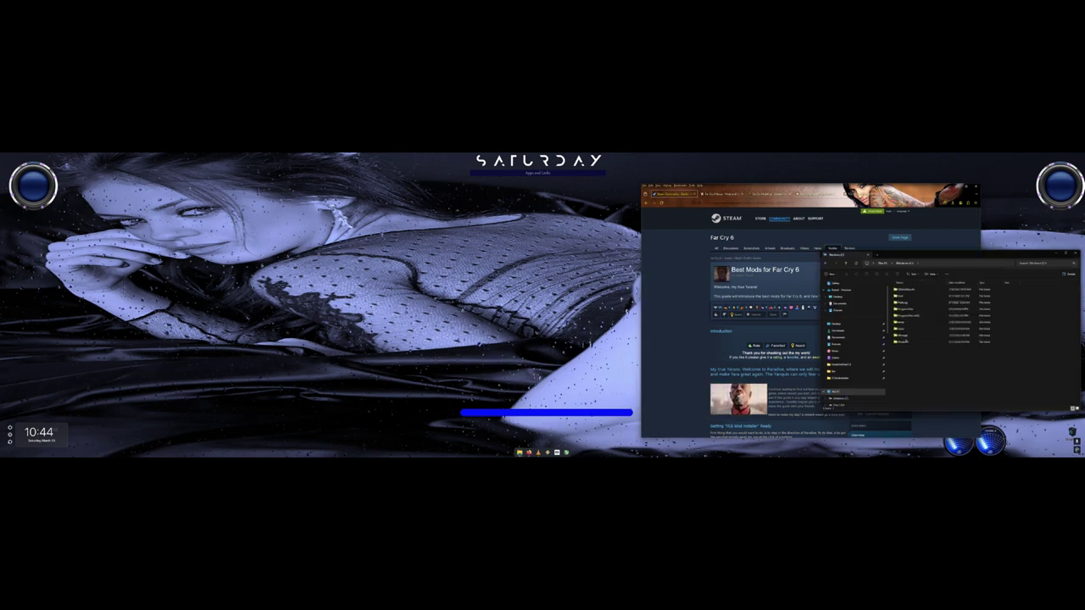
double_click(902, 329)
click(901, 296)
key(Return)
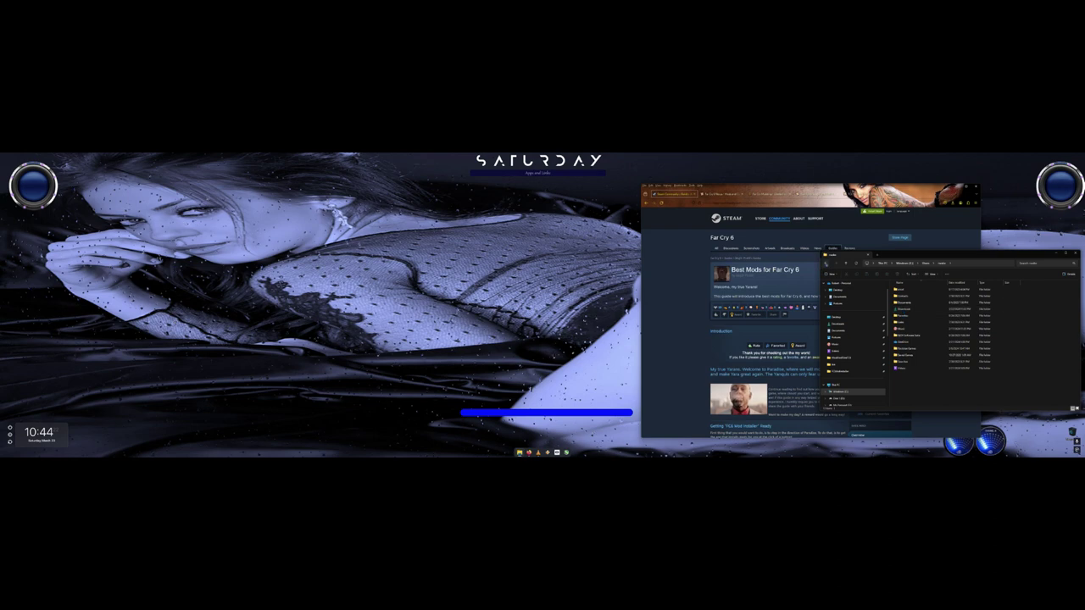
click(826, 264)
click(826, 264)
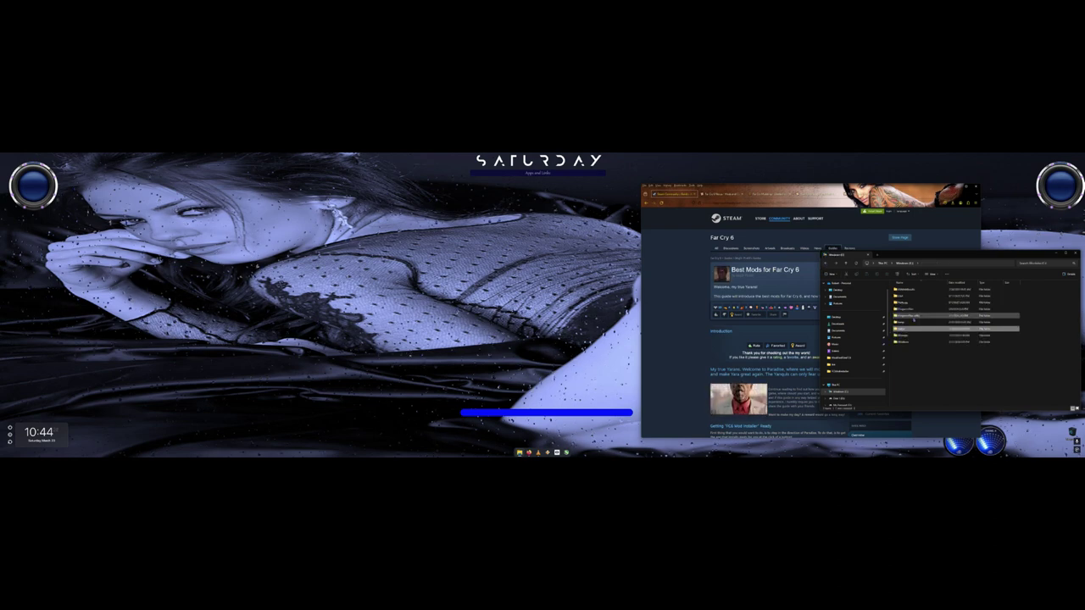
Step: Browse into Program Files (x86), the Ubisoft folder and its Ubisoft Game Launcher folder
double_click(912, 316)
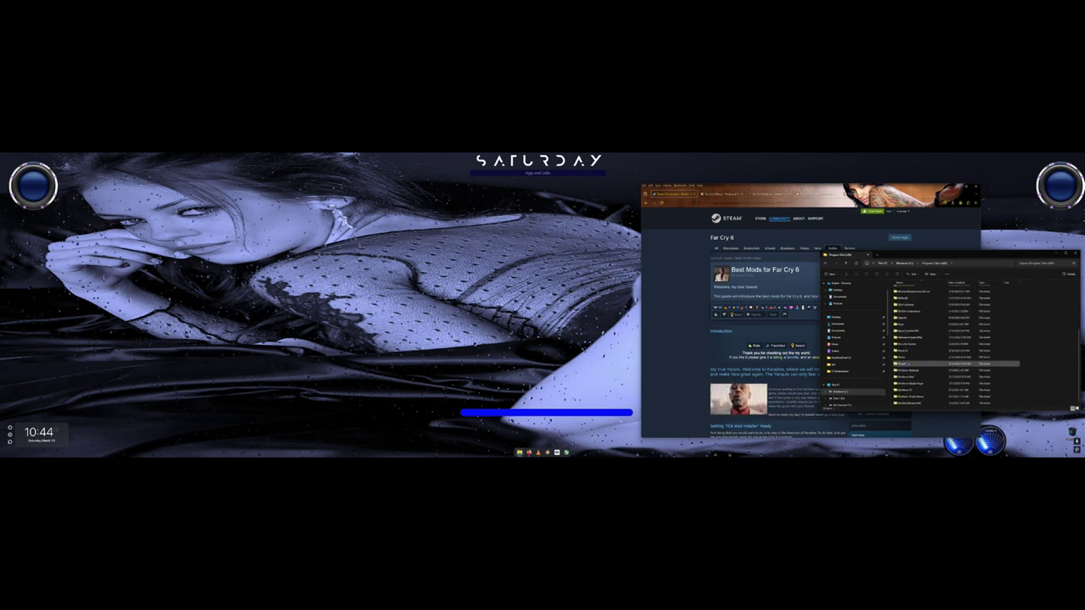
double_click(912, 367)
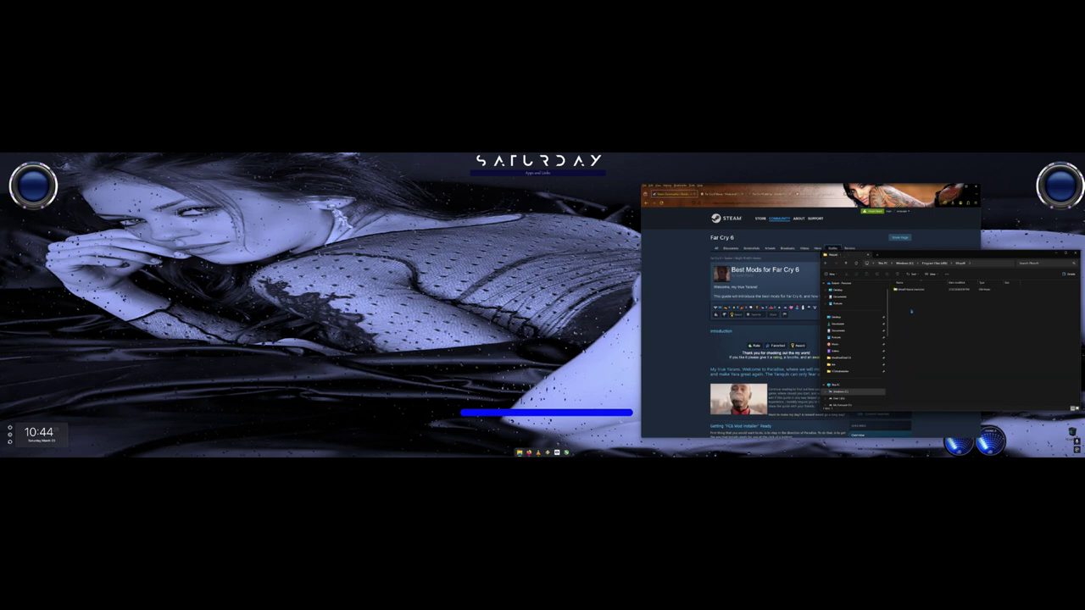
double_click(909, 289)
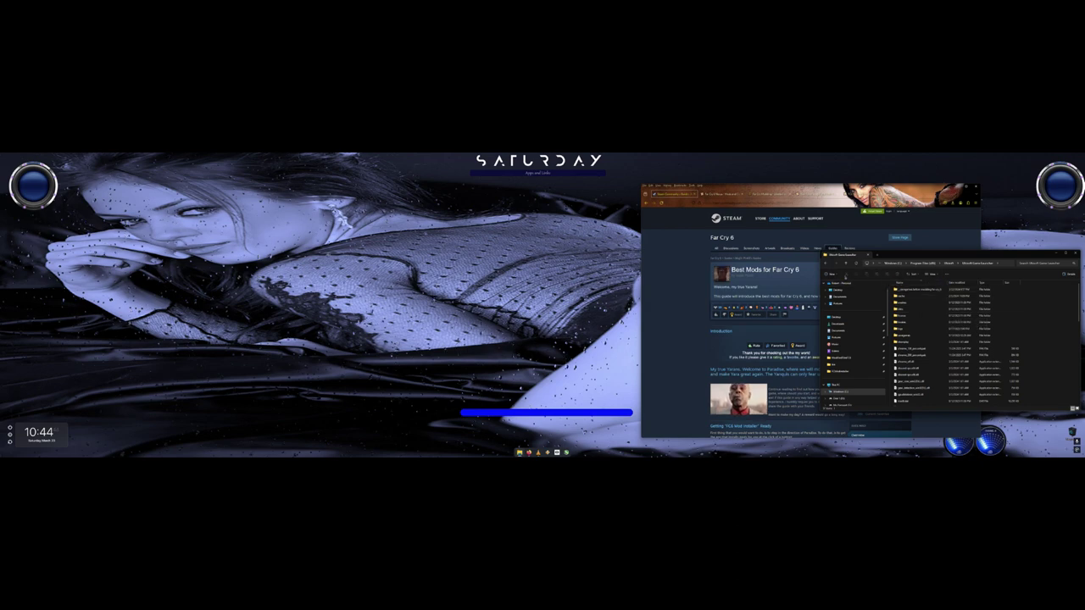
Step: Go back through the File Explorer history to the Videos folder
click(825, 264)
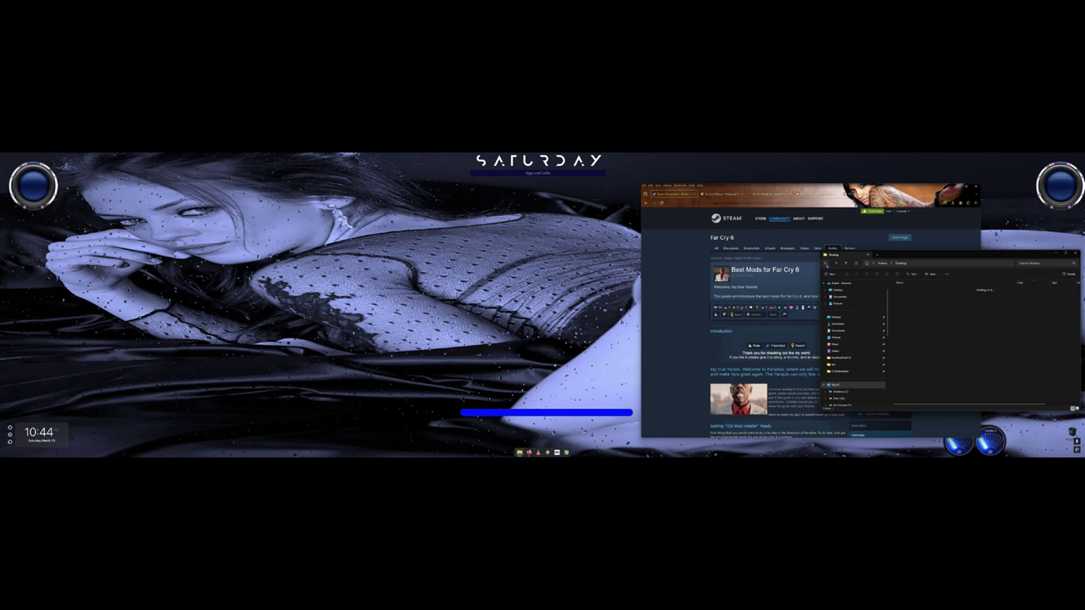
click(827, 265)
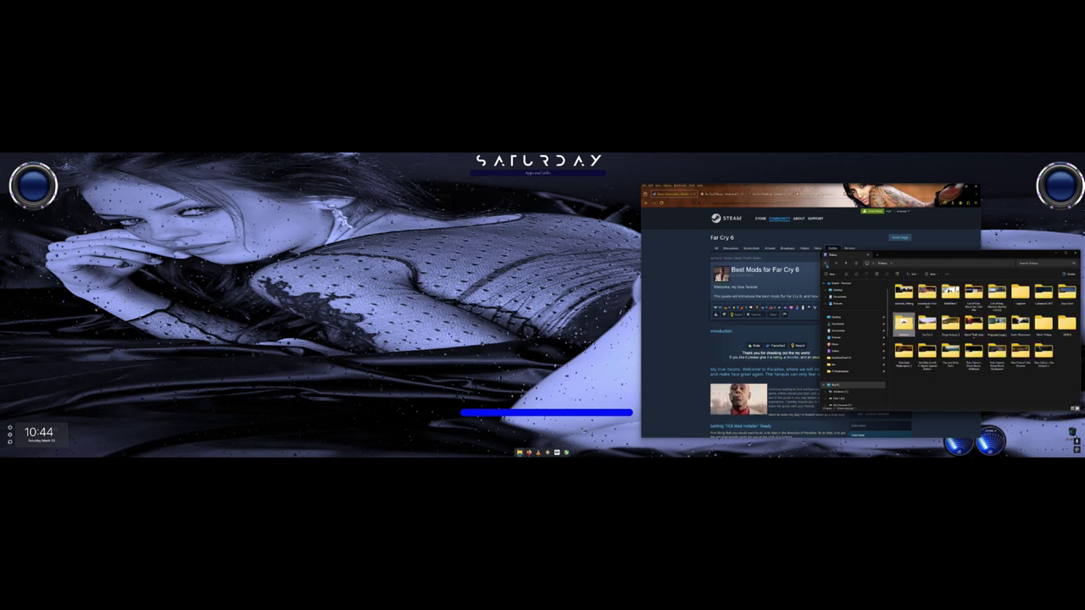
click(824, 263)
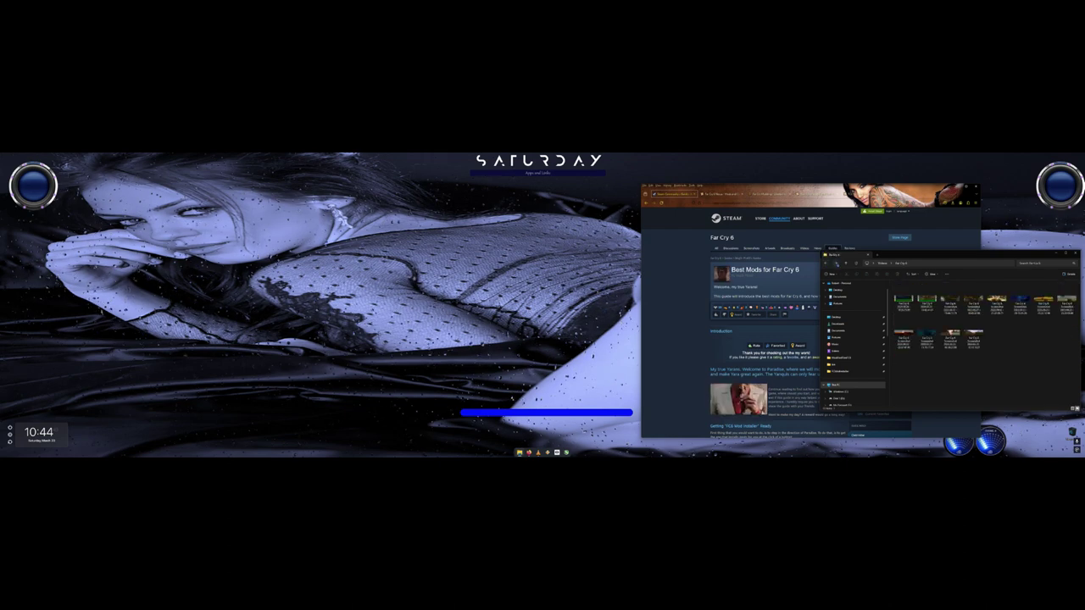
click(835, 263)
click(835, 263)
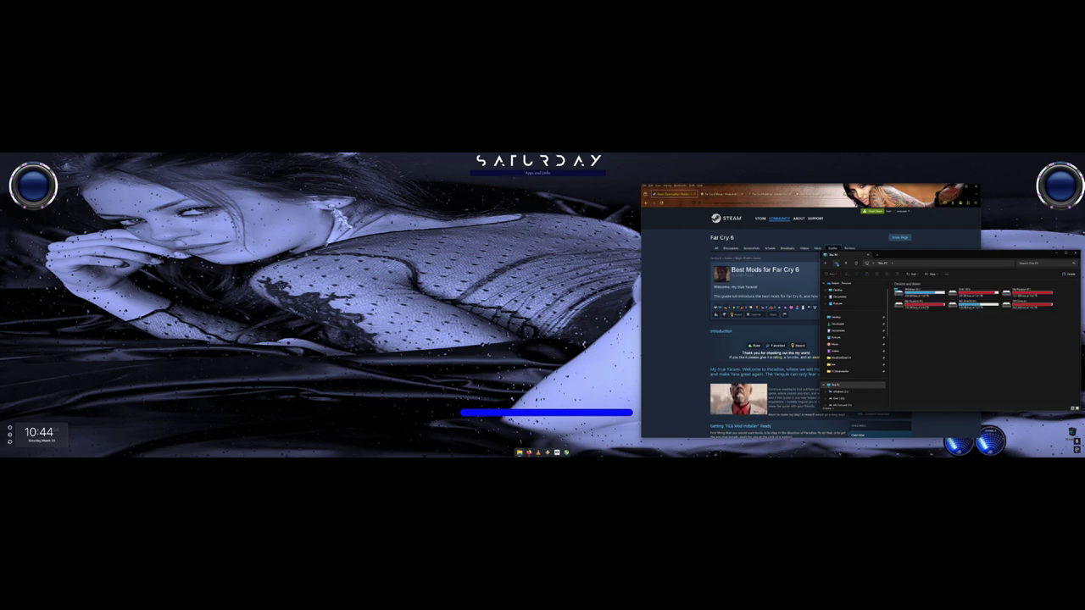
double_click(920, 292)
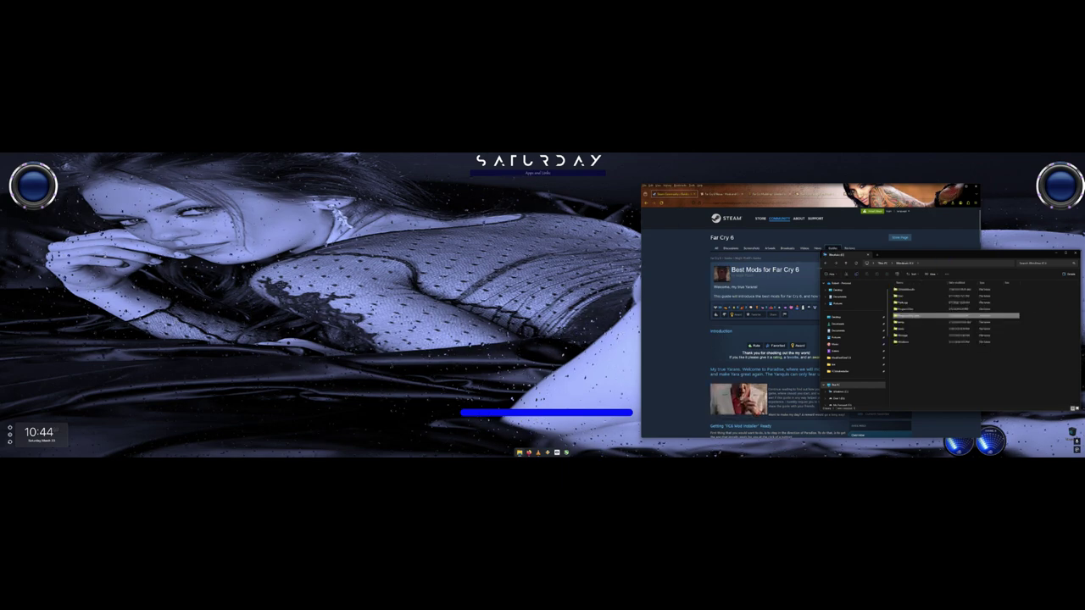
click(826, 263)
click(826, 263)
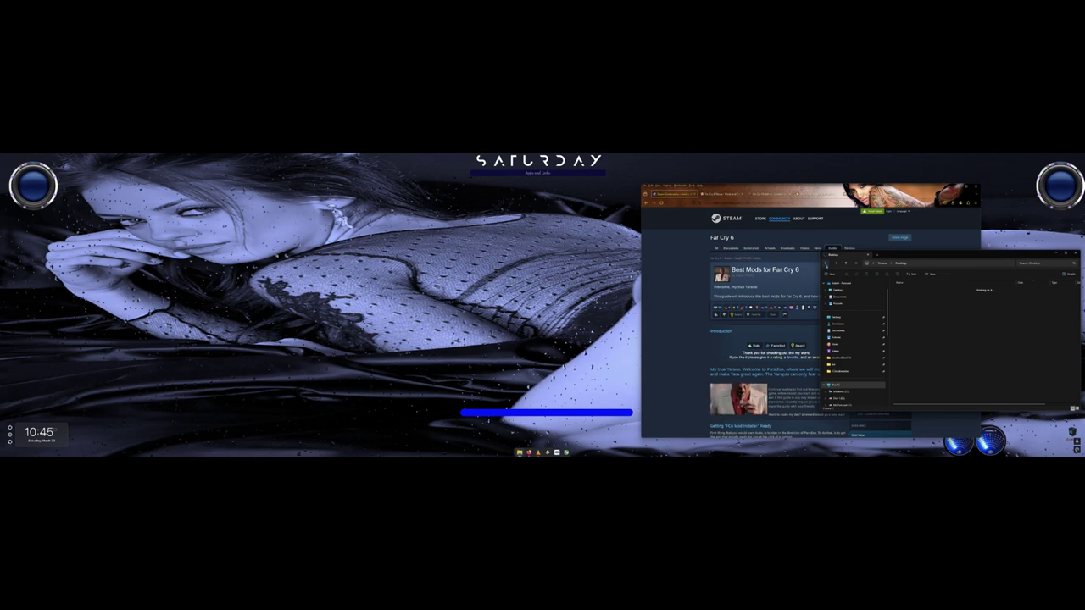
click(826, 265)
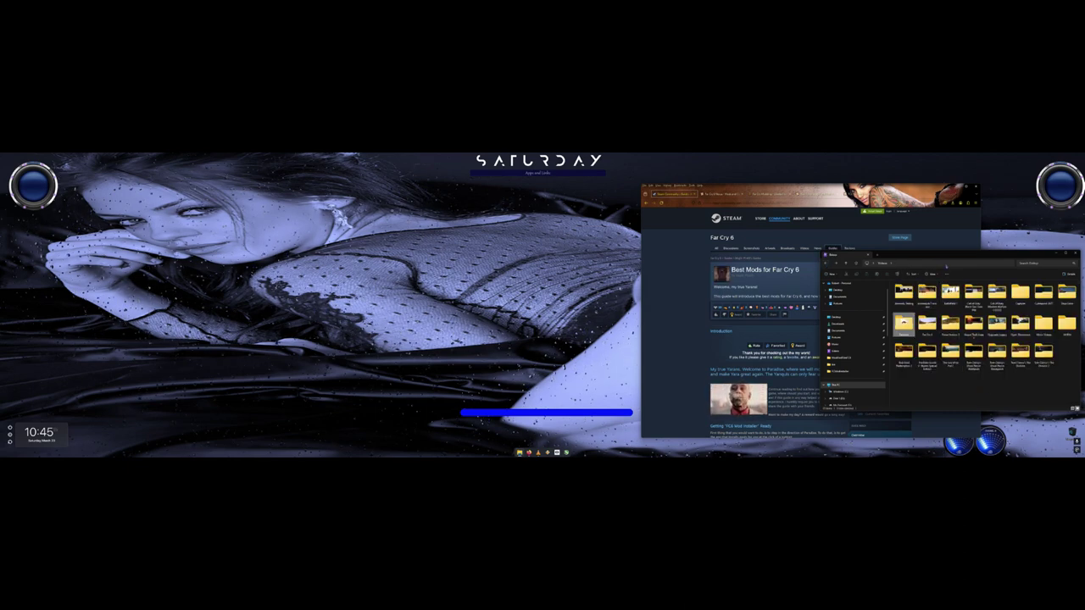
Step: Move the File Explorer window slightly down, open the Far Cry 6 folder in Videos, and bring the mod files window to the front
mouse_move(949, 254)
mouse_down()
mouse_move(953, 334)
mouse_move(953, 266)
mouse_up()
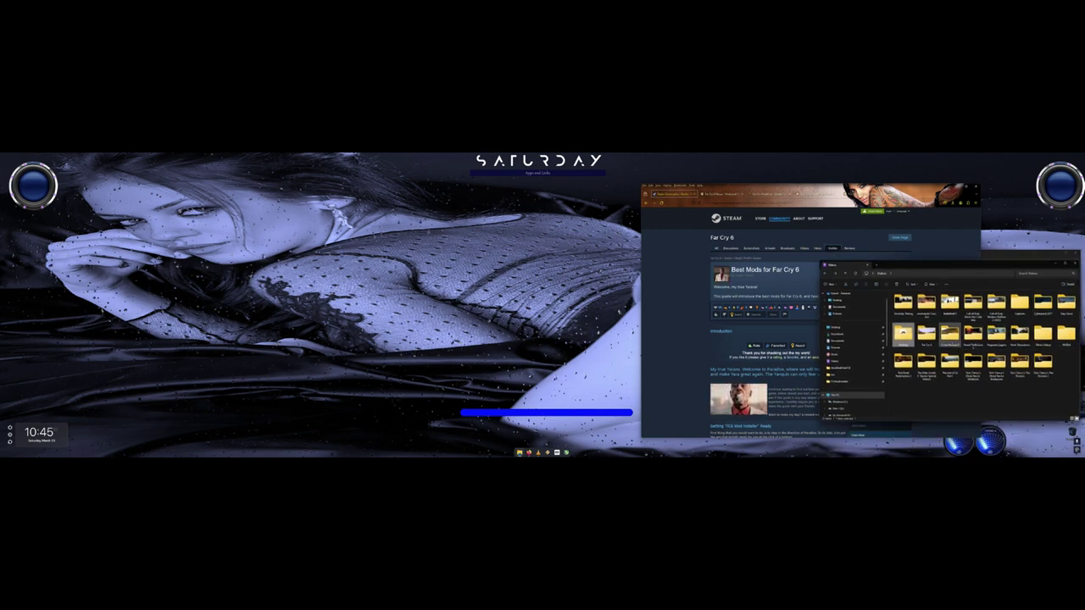
double_click(927, 335)
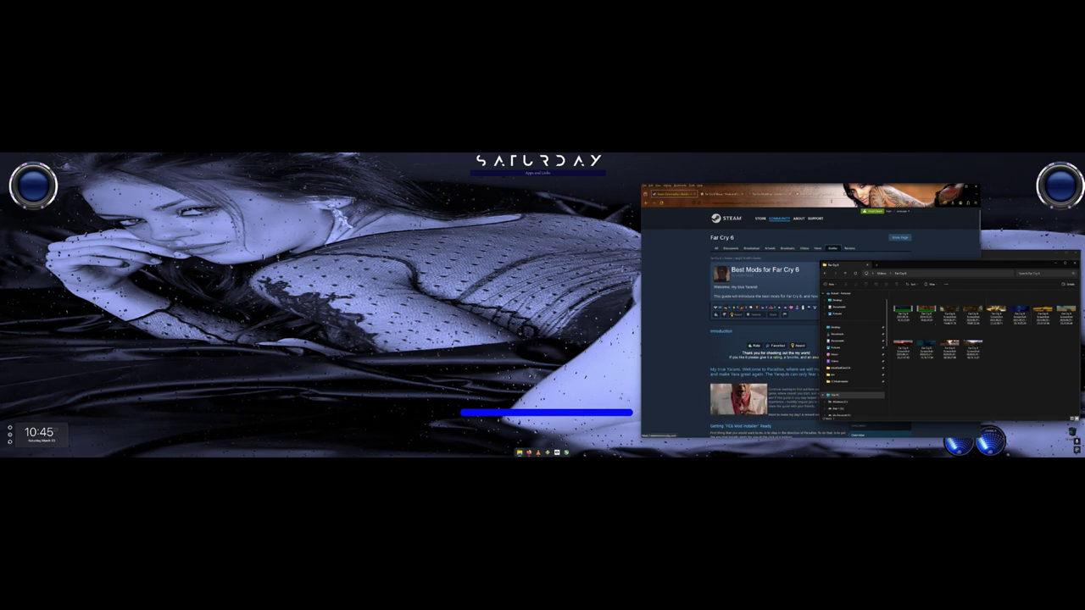
click(1016, 256)
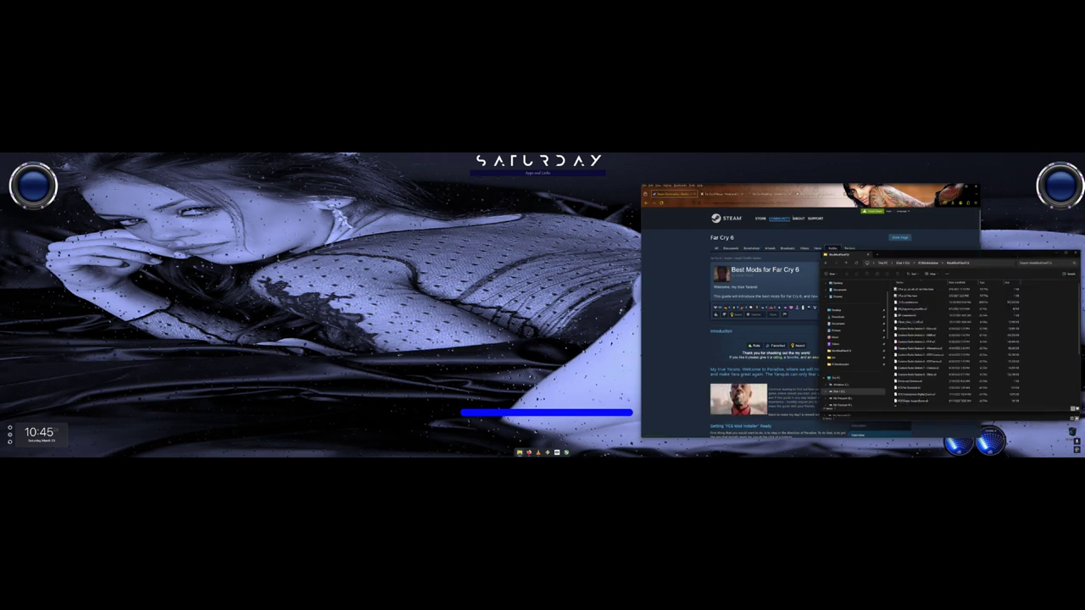
Step: Switch to the Steam guide in the browser and view the enlarged Far Cry 6 Mod Installer screenshot in its "FC6 Mod Installer" section
click(811, 189)
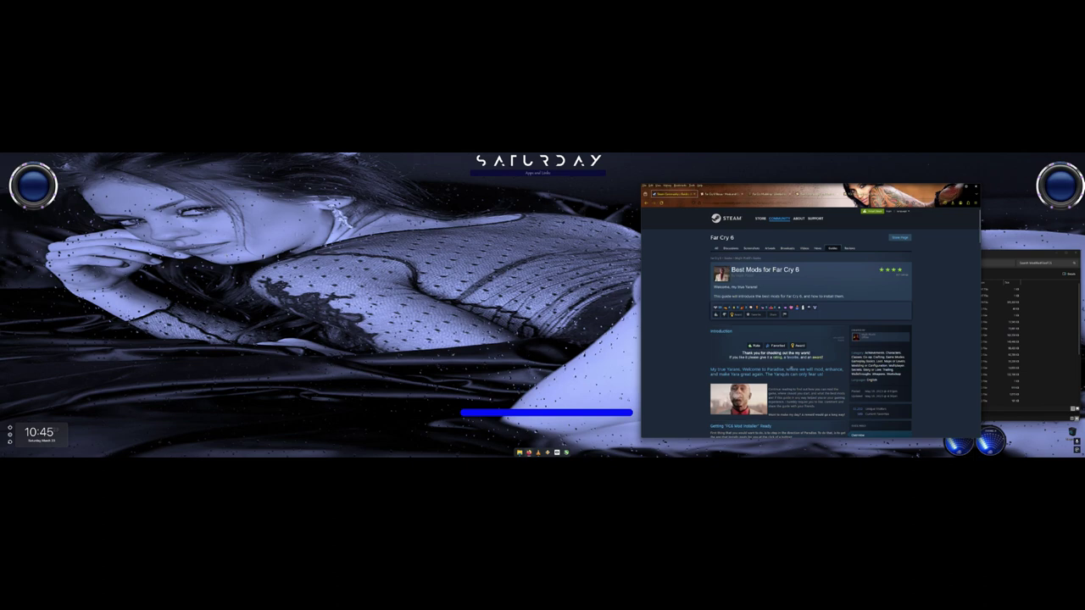
scroll(821, 315, down, 3)
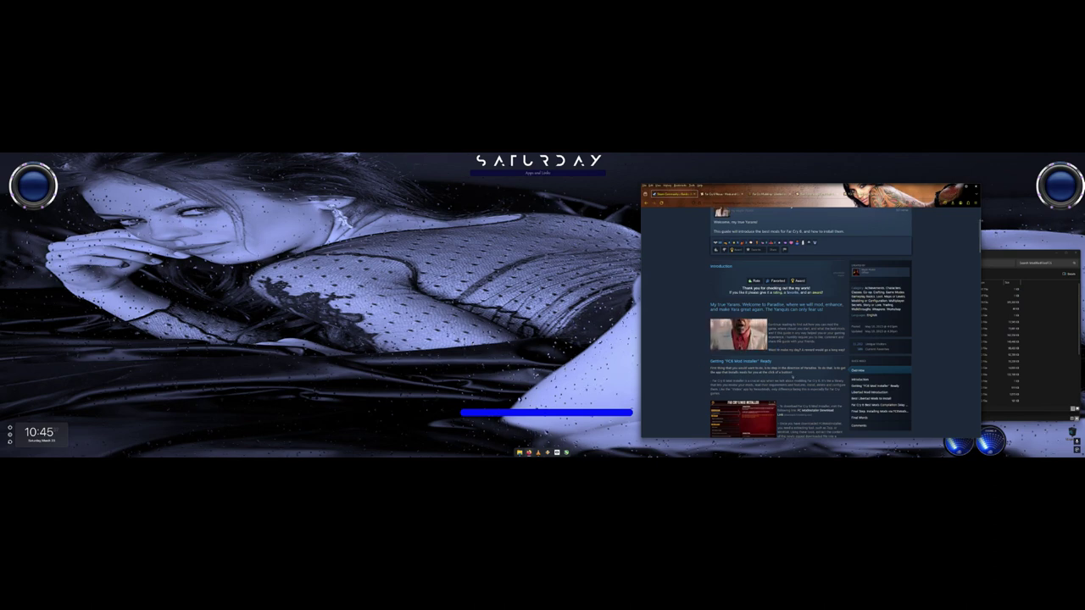
scroll(810, 323, down, 3)
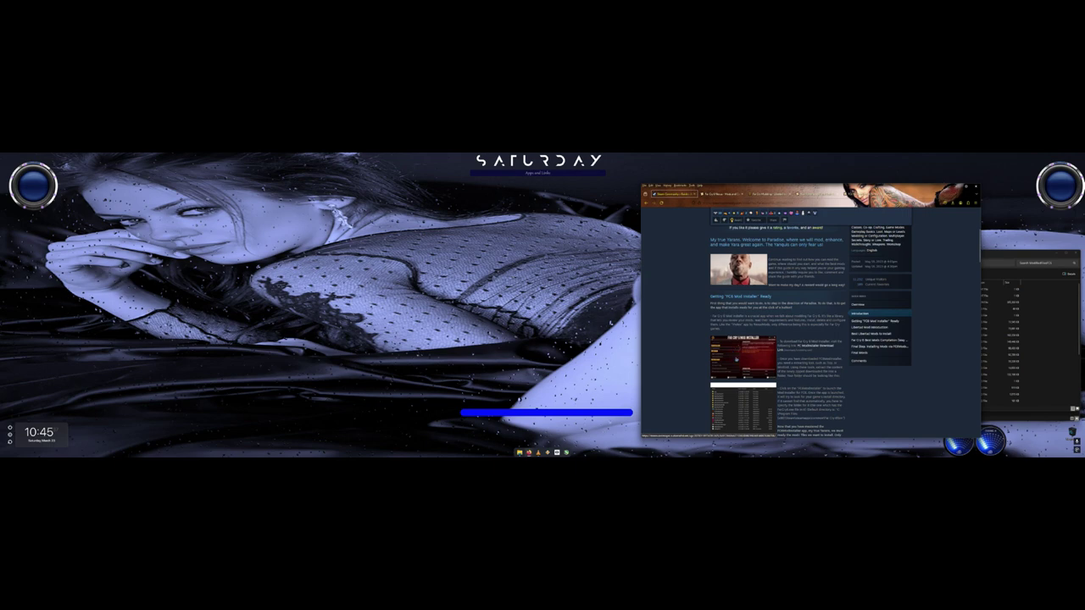
click(738, 270)
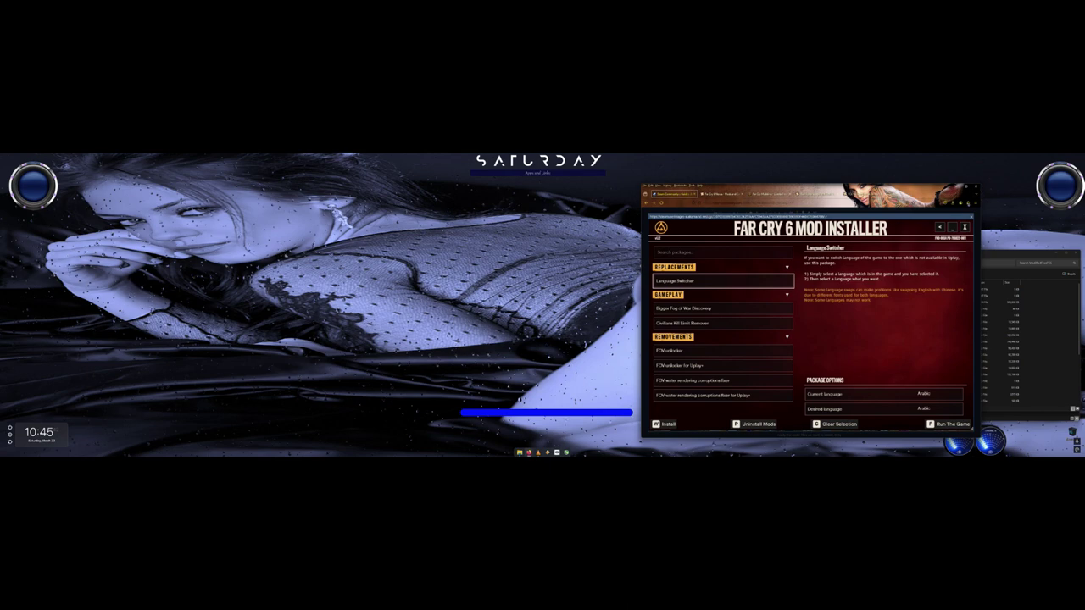
click(977, 237)
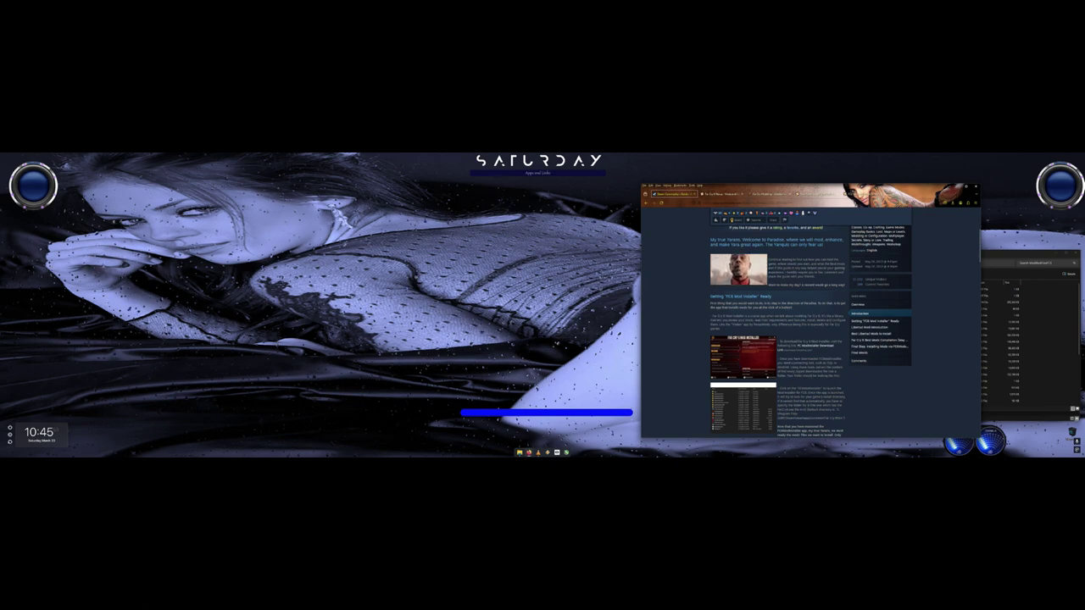
Step: Switch to the File Explorer window with the Far Cry 6 mod files and return to the main mod installer folder
click(1019, 253)
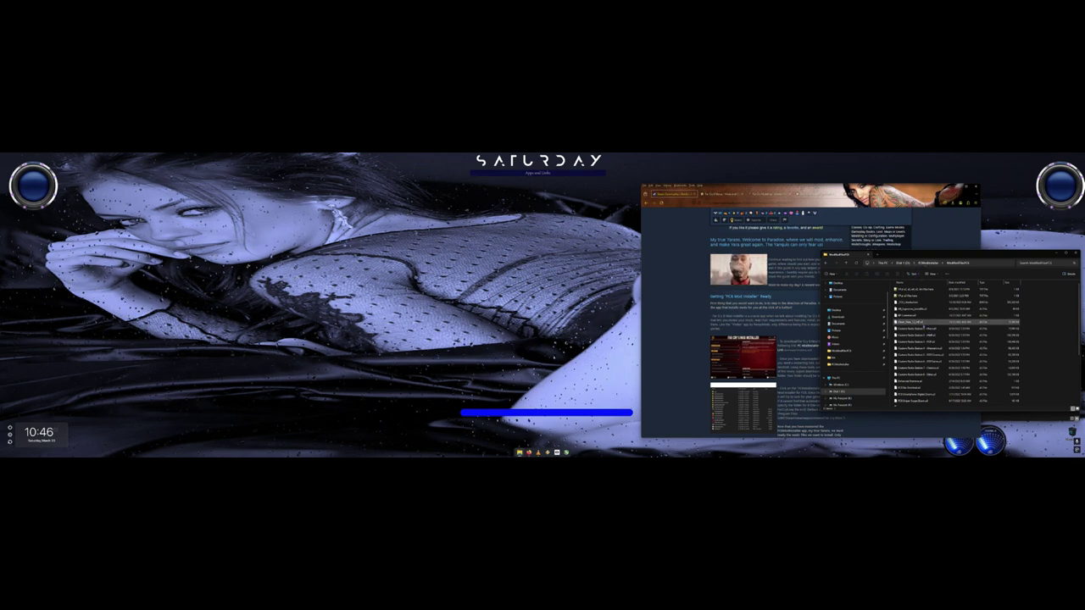
click(969, 265)
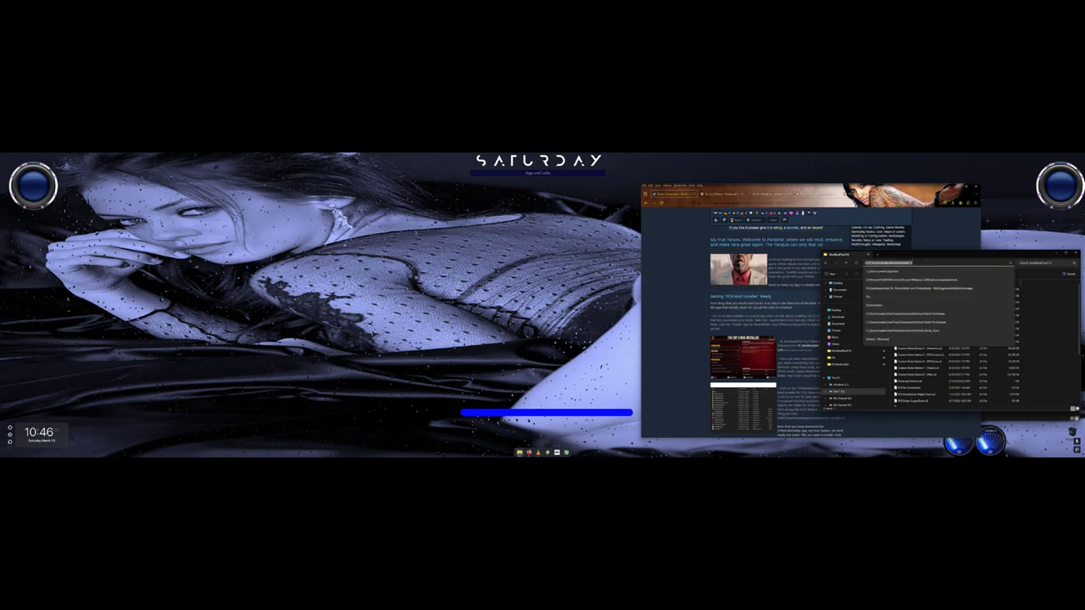
click(958, 252)
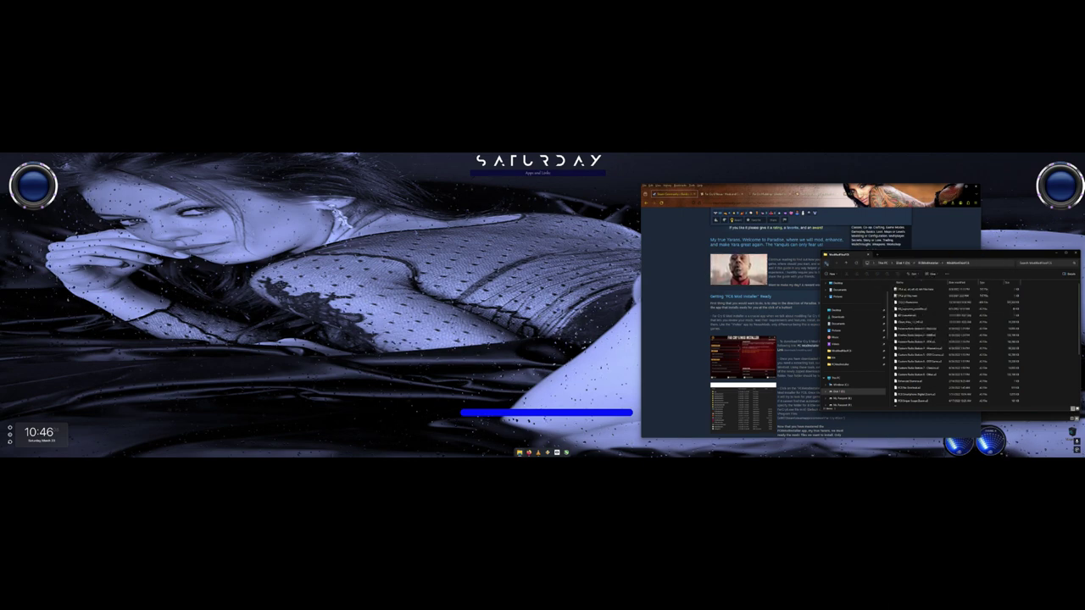
click(827, 264)
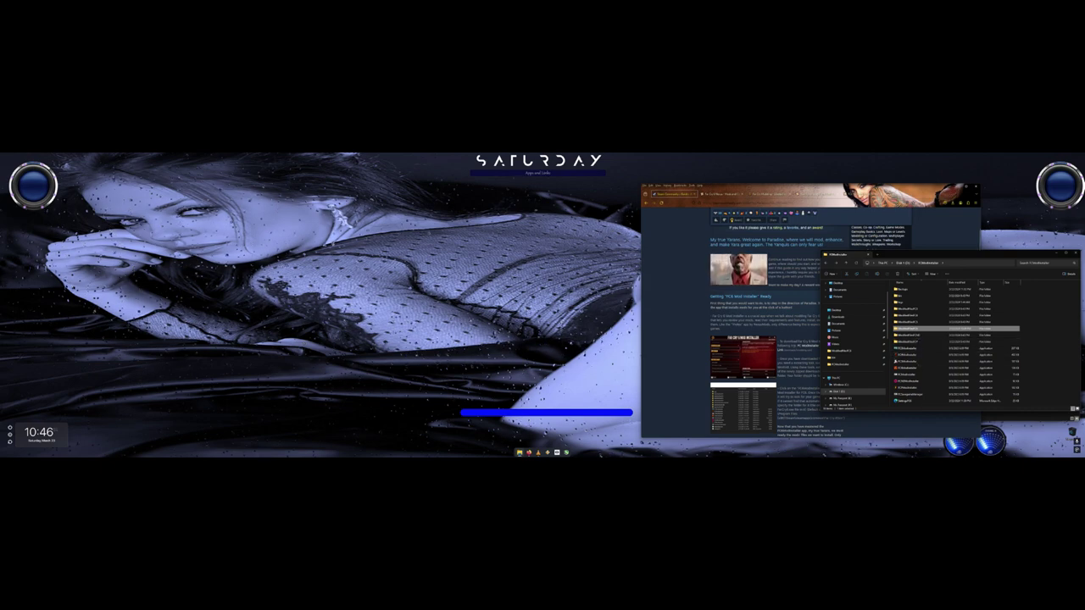
Step: Check the mod installer download link in the Steam guide and return to the mod installer folder in File Explorer
click(807, 347)
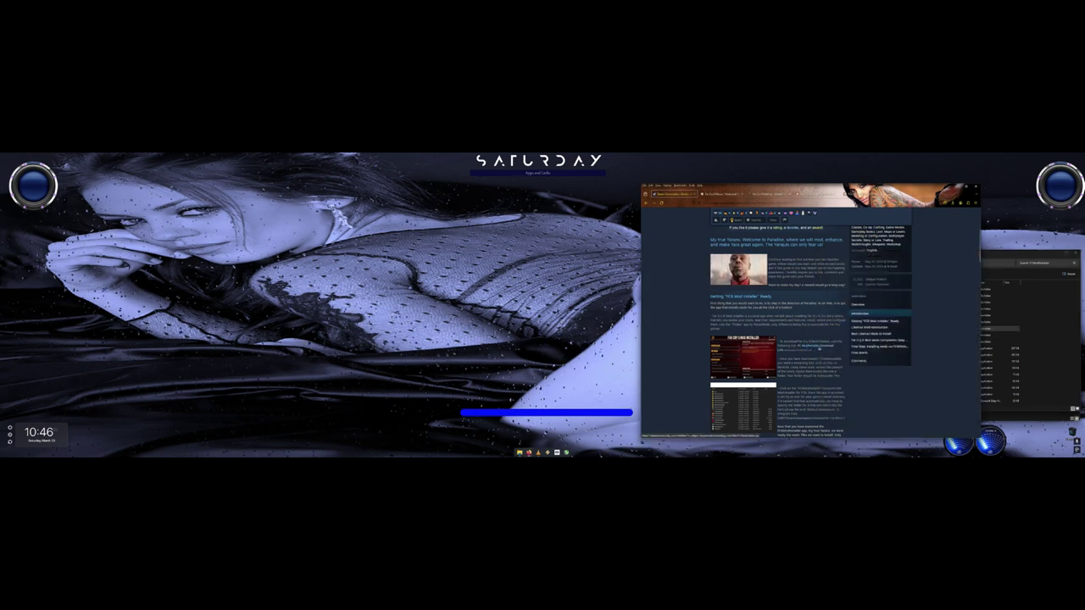
click(1017, 255)
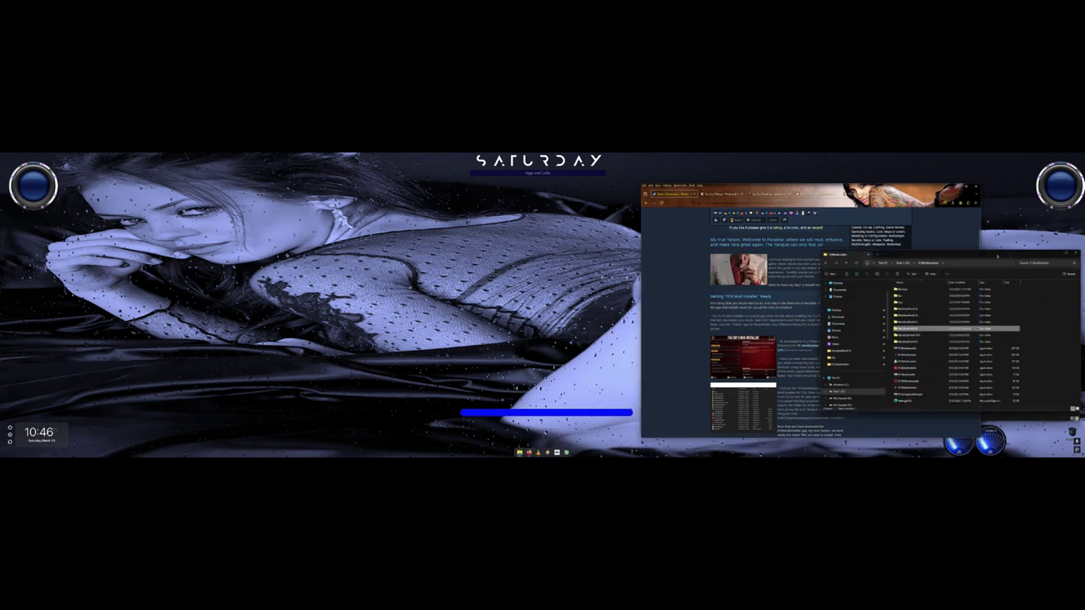